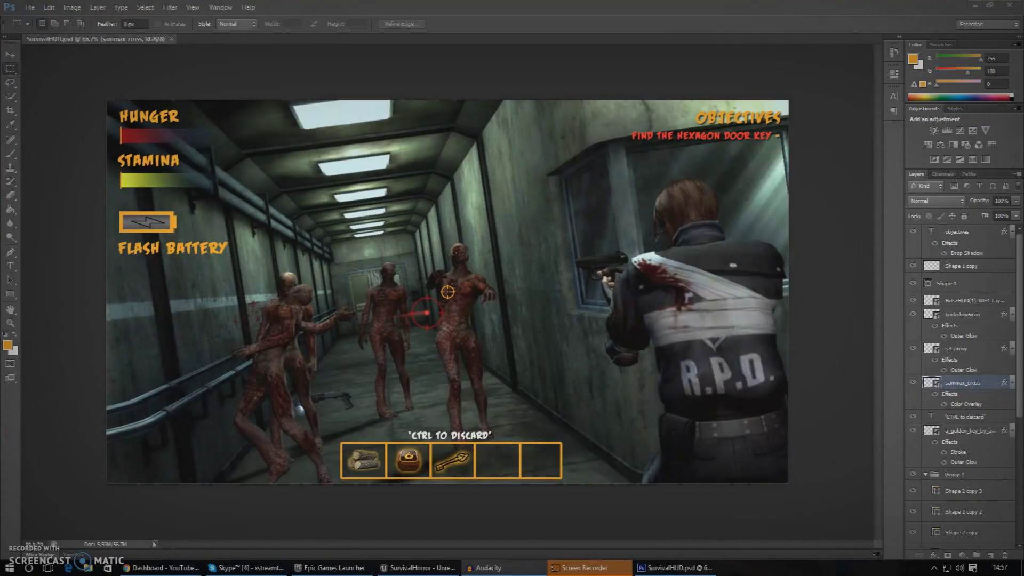
# Zoom the SurvivalHUD mockup in from 66.7% to 82.2%
pyautogui.click(11, 323)
pyautogui.click(149, 337)
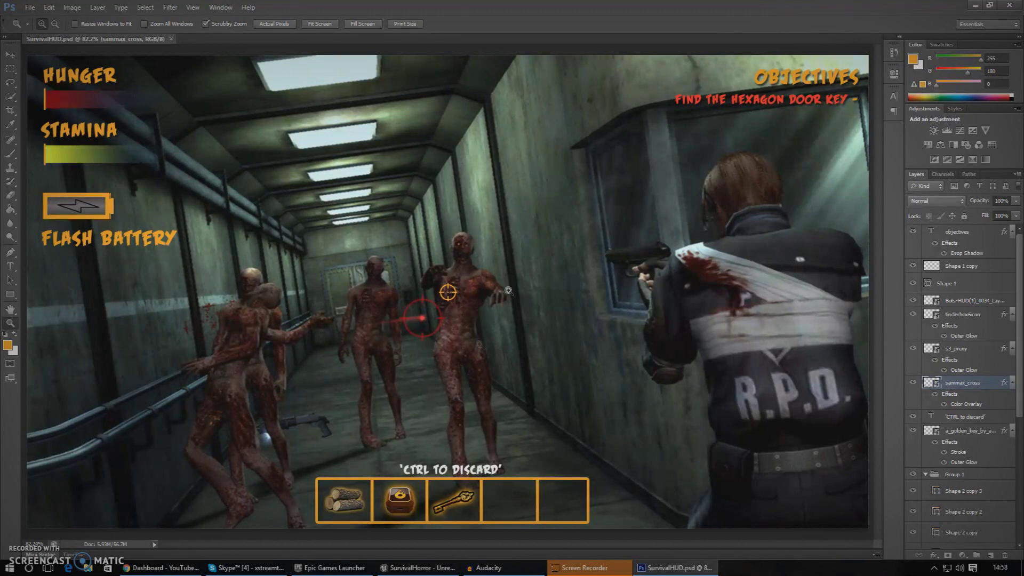
pyautogui.click(441, 320)
pyautogui.rightClick(440, 372)
pyautogui.click(459, 377)
pyautogui.rightClick(447, 257)
pyautogui.click(473, 262)
pyautogui.rightClick(248, 238)
pyautogui.click(258, 248)
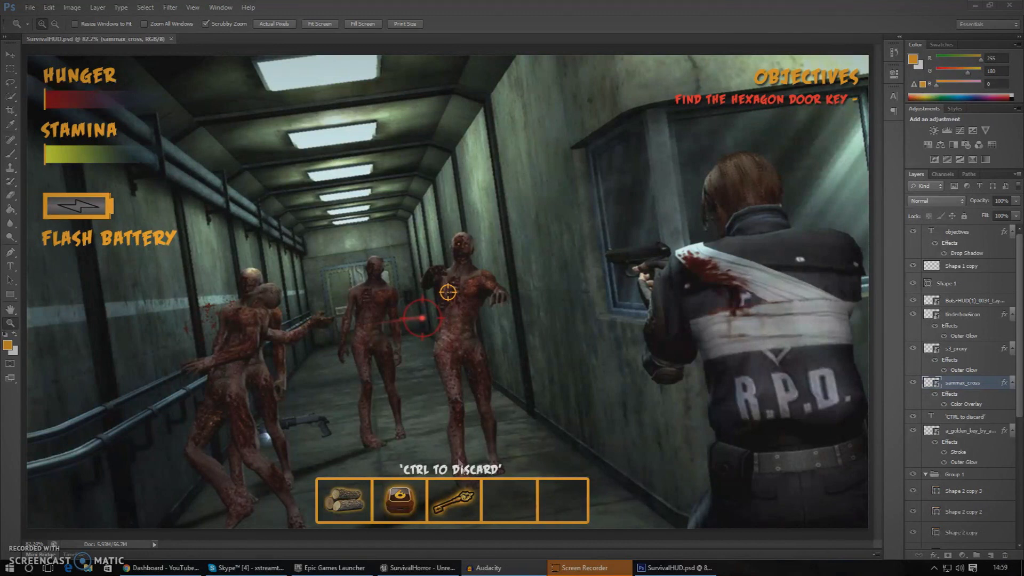
# Zoom in on the inventory bar to 200%, then minimize Photoshop
pyautogui.click(458, 465)
pyautogui.click(443, 465)
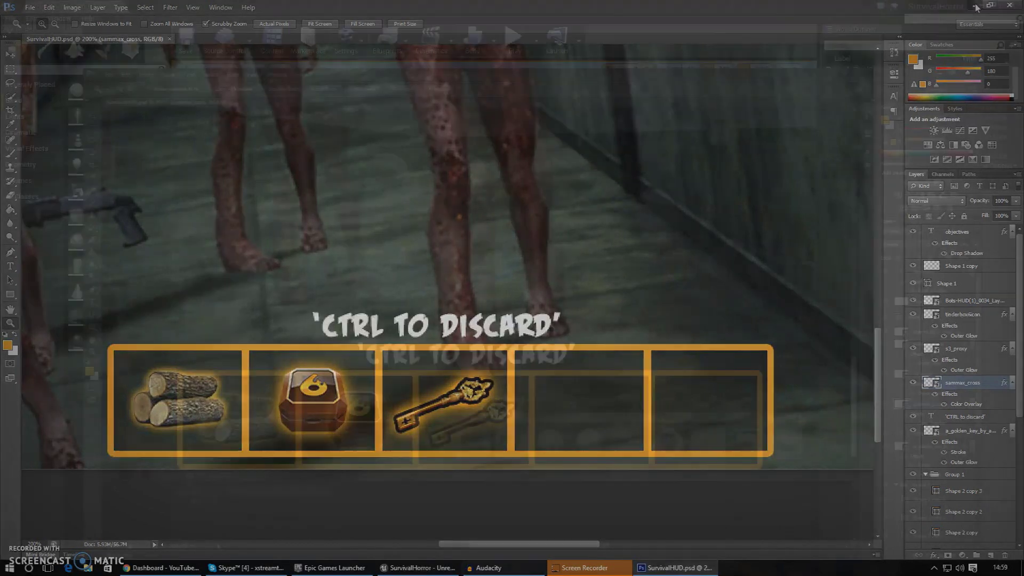
pyautogui.click(976, 7)
# Open SurvivalHUDWidget and place a new Text widget just above the inventory slots
pyautogui.doubleClick(639, 450)
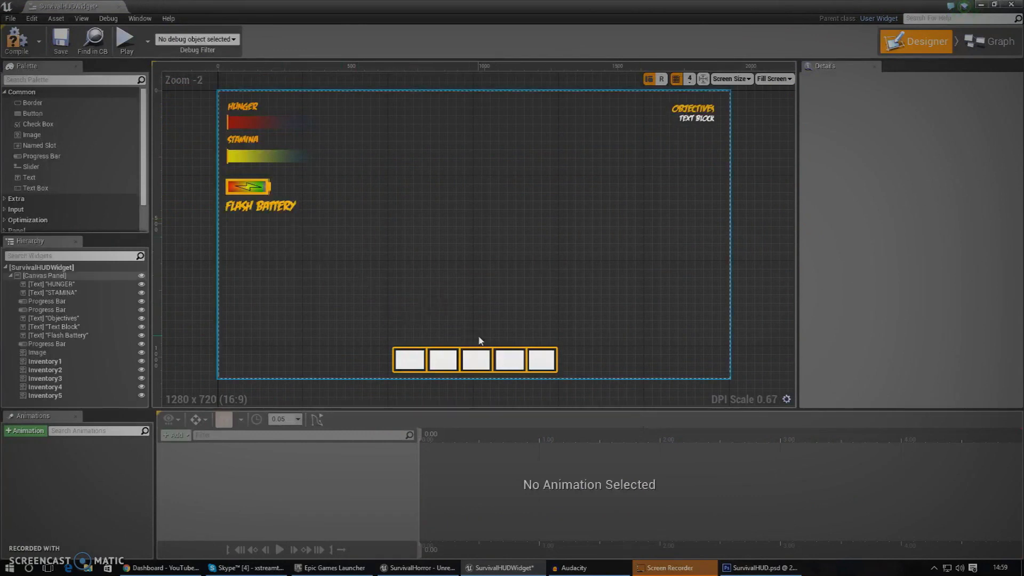
pyautogui.scroll(5, 479, 340)
pyautogui.scroll(-7, 480, 342)
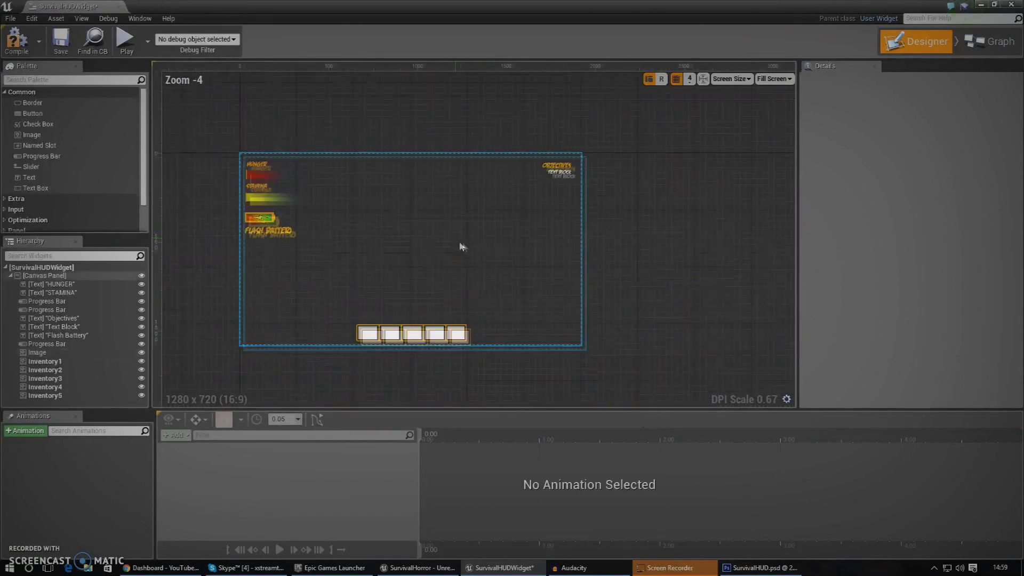
pyautogui.moveTo(81, 176); pyautogui.dragTo(406, 326)
pyautogui.scroll(8, 421, 322)
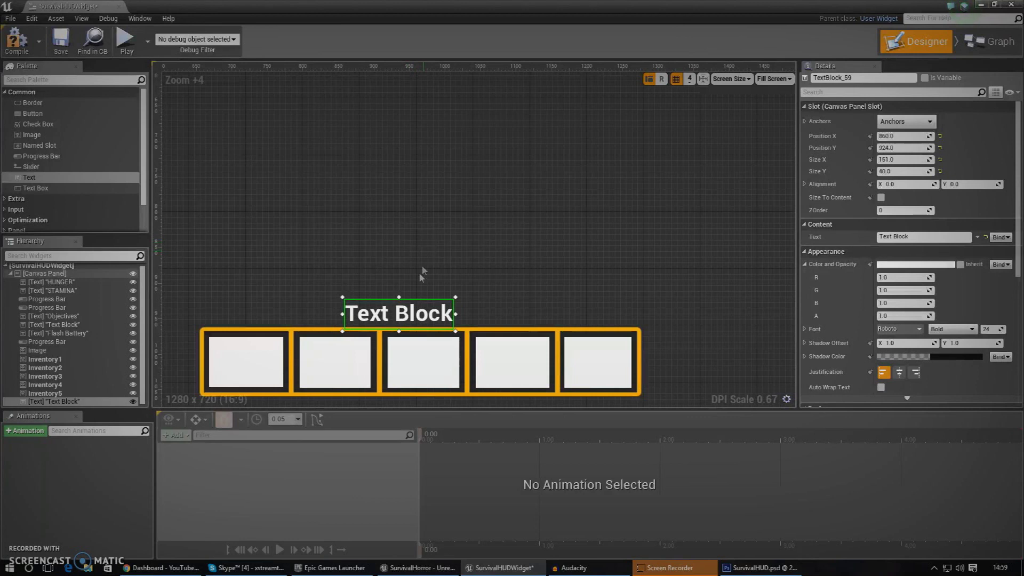
pyautogui.moveTo(416, 317); pyautogui.dragTo(422, 306)
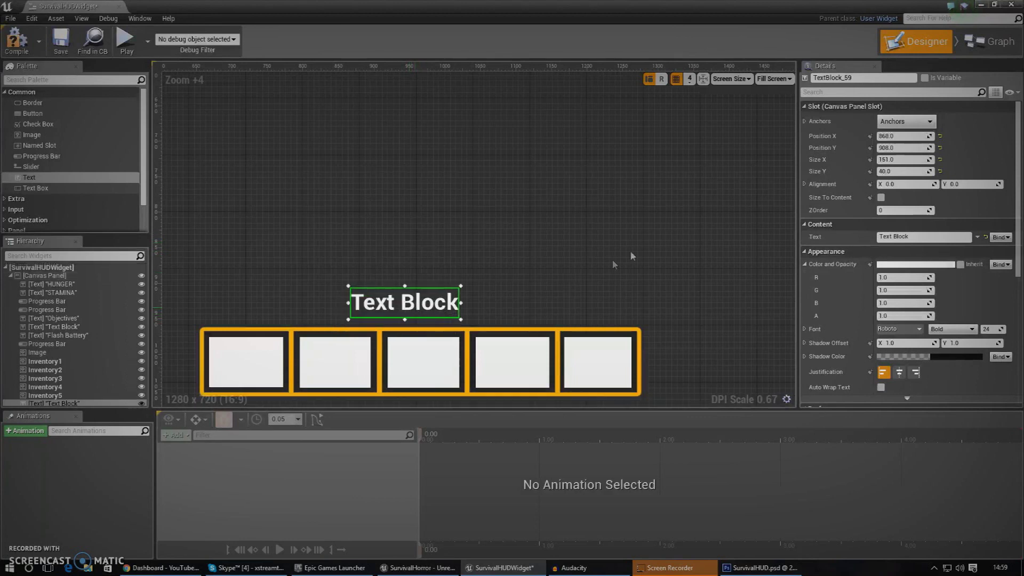
# Change the text block's label to 'CTRL To Discard' and widen it to fit
pyautogui.click(927, 239)
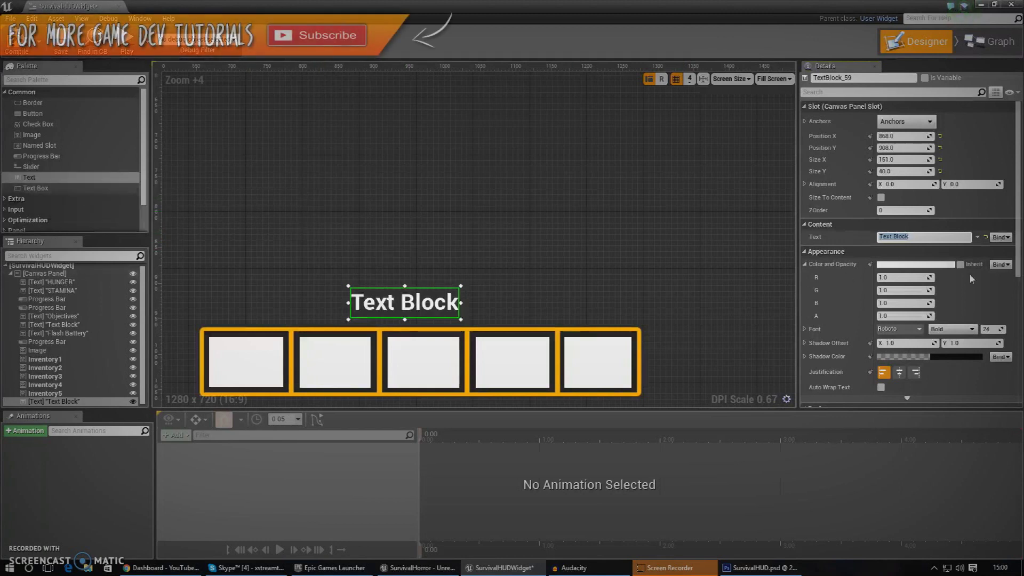
pyautogui.press('BackSpace')
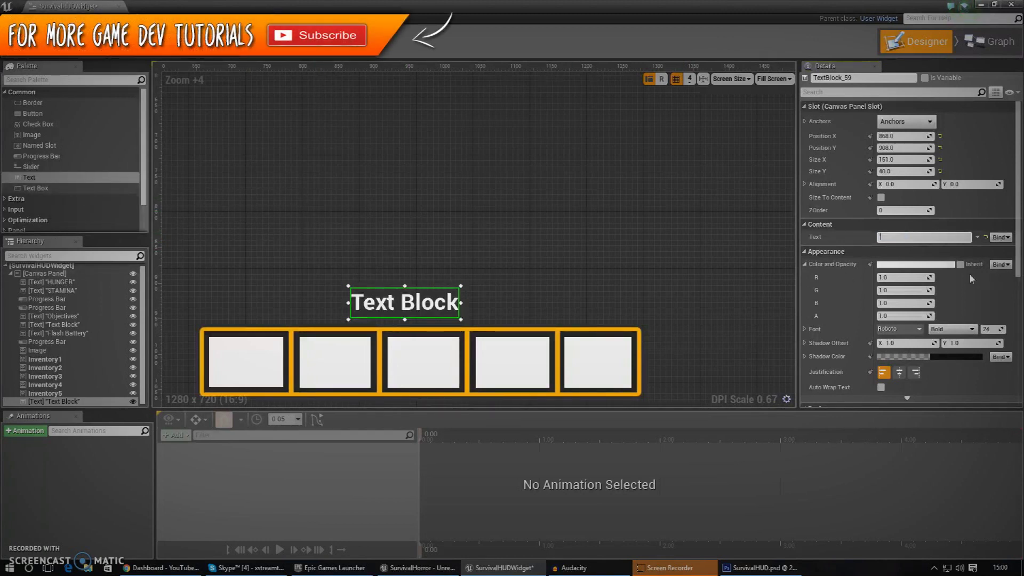
pyautogui.write('CTRL')
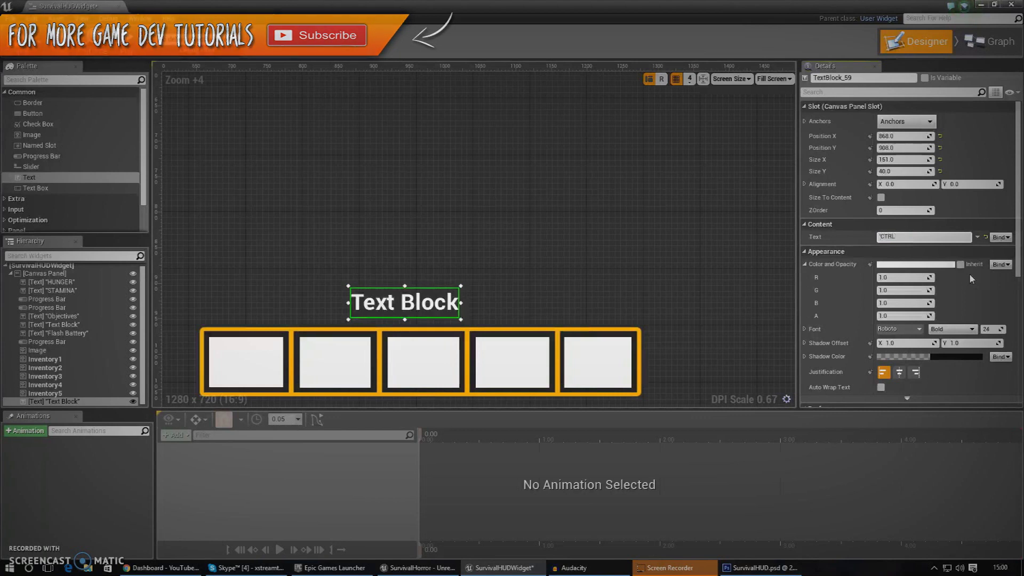
pyautogui.write(' 1o Discar')
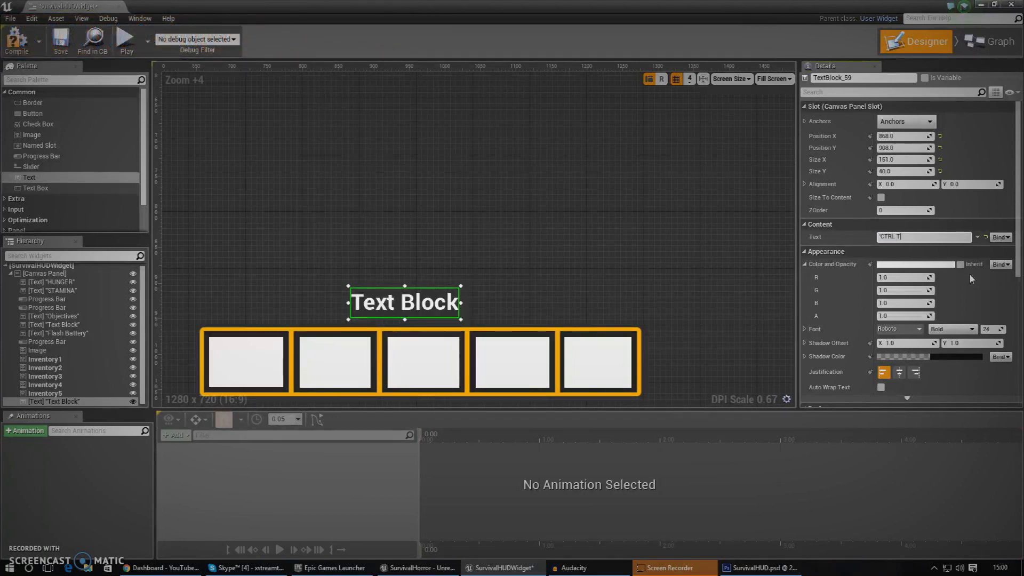
pyautogui.write('d')
pyautogui.press('Return')
pyautogui.moveTo(463, 305)
pyautogui.mouseDown()
pyautogui.moveTo(539, 304)
pyautogui.moveTo(477, 317)
pyautogui.mouseUp()
pyautogui.click(902, 122)
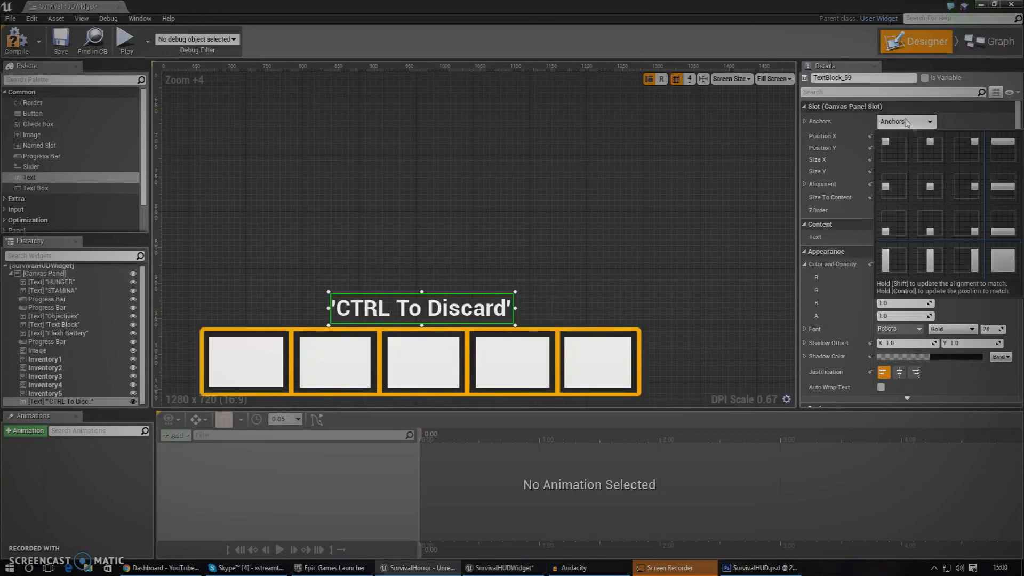
# Anchor the 'CTRL To Discard' label to the bottom centre of the screen
pyautogui.click(930, 231)
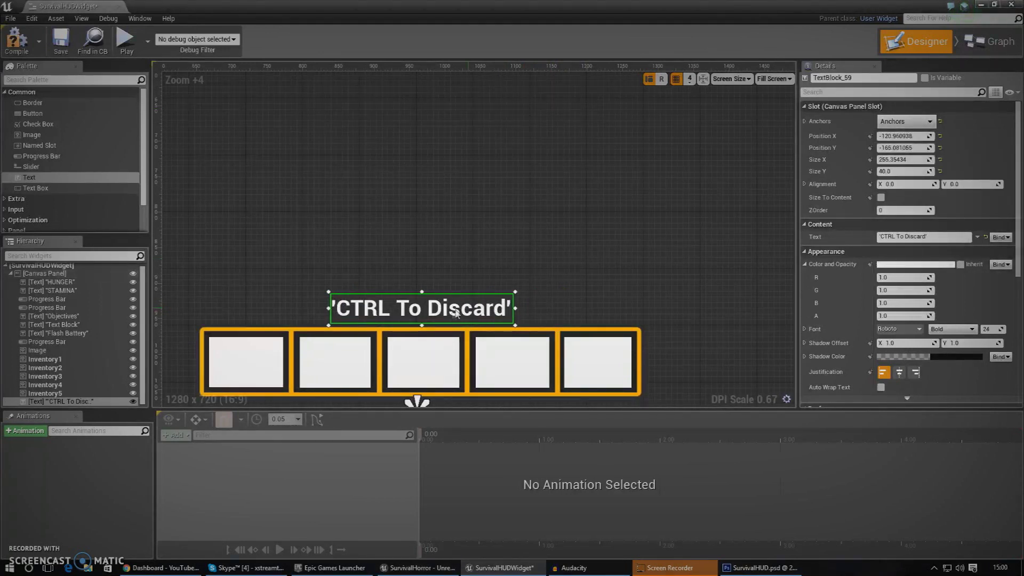
pyautogui.moveTo(457, 312); pyautogui.dragTo(467, 271, button='right')
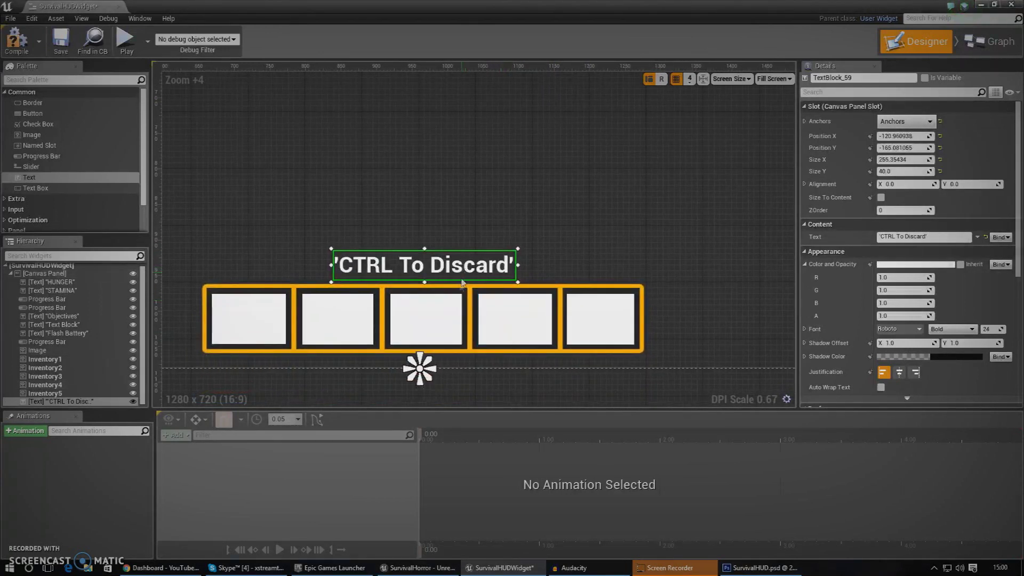
pyautogui.click(451, 297)
pyautogui.click(455, 276)
pyautogui.click(461, 291)
pyautogui.click(461, 270)
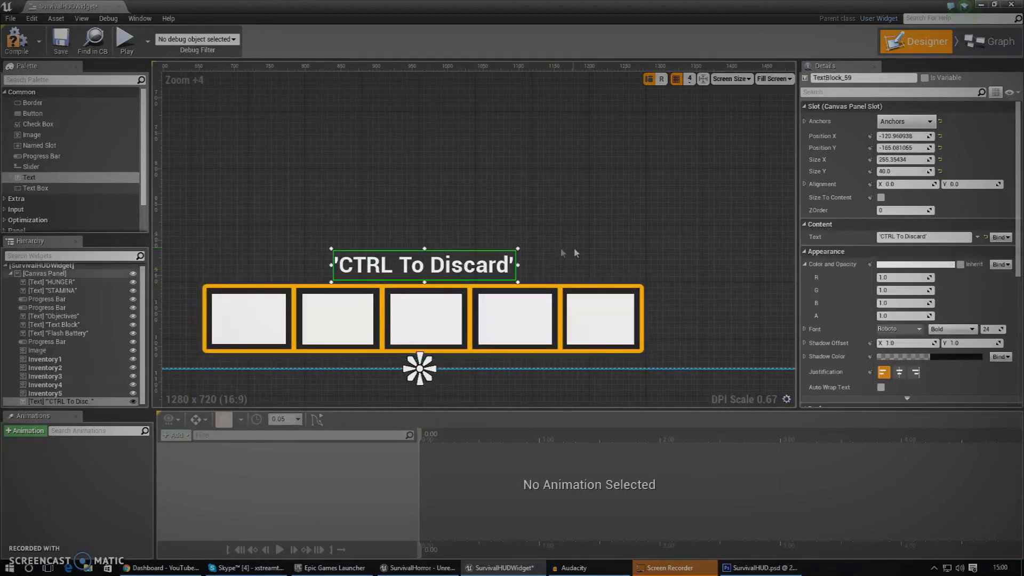
# Switch the label's font to FEASFBL, shrink it, and centre it over the slots
pyautogui.click(900, 331)
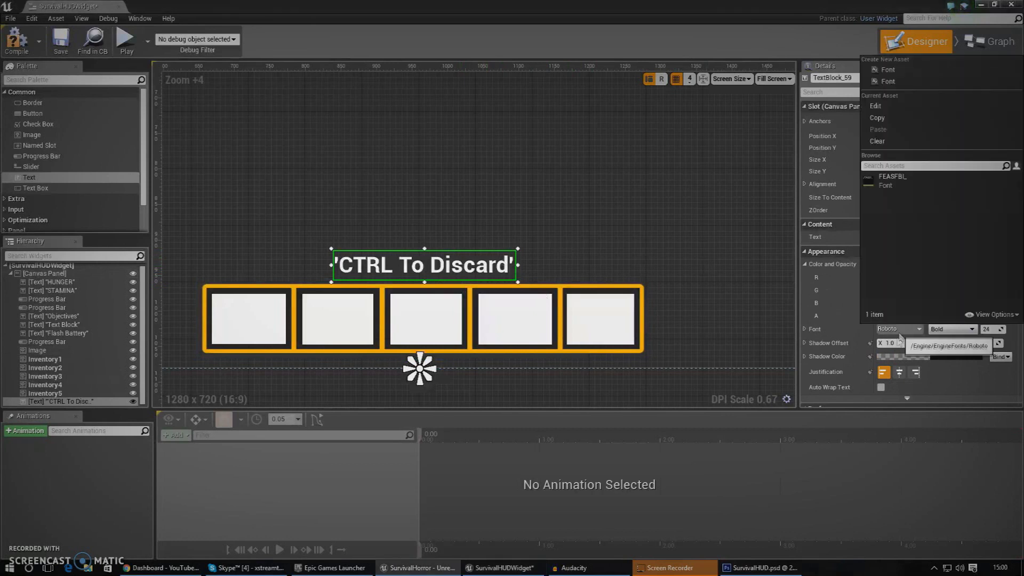
pyautogui.click(892, 181)
pyautogui.moveTo(513, 283); pyautogui.dragTo(486, 276)
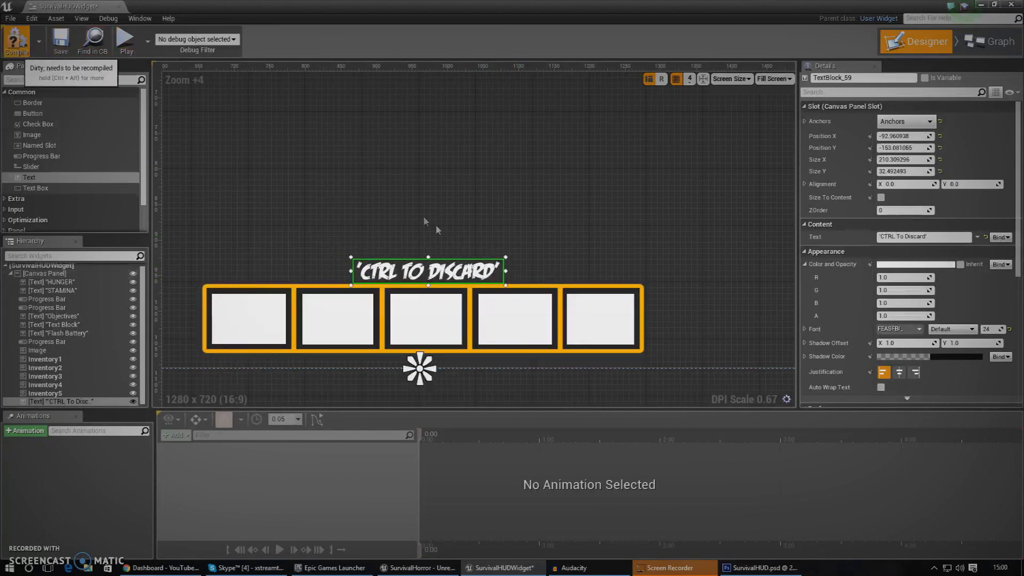
pyautogui.moveTo(446, 278); pyautogui.dragTo(437, 283)
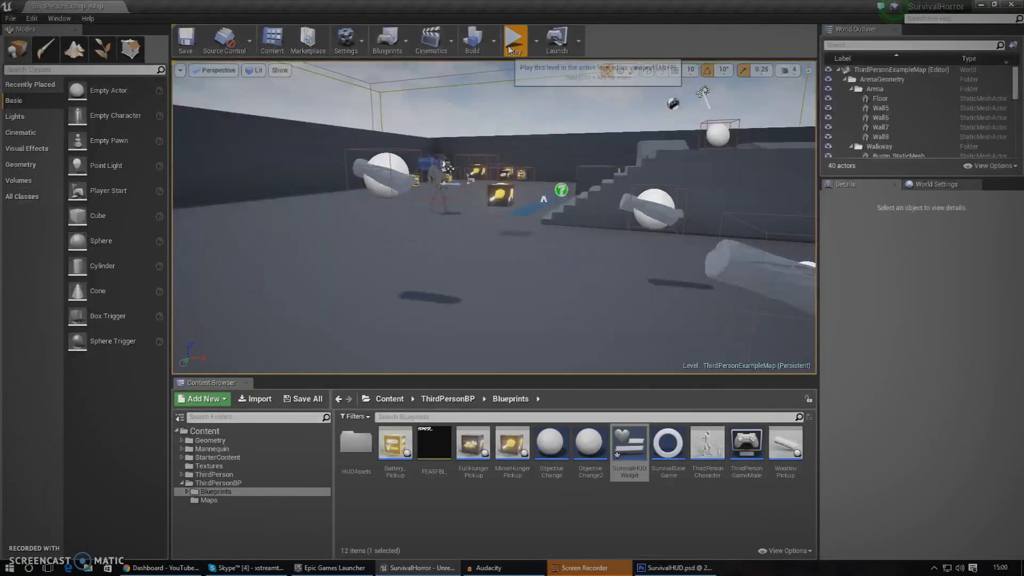
# Play-test the HUD to check the 'CTRL To Discard' label, then reopen SurvivalHUDWidget
pyautogui.click(515, 42)
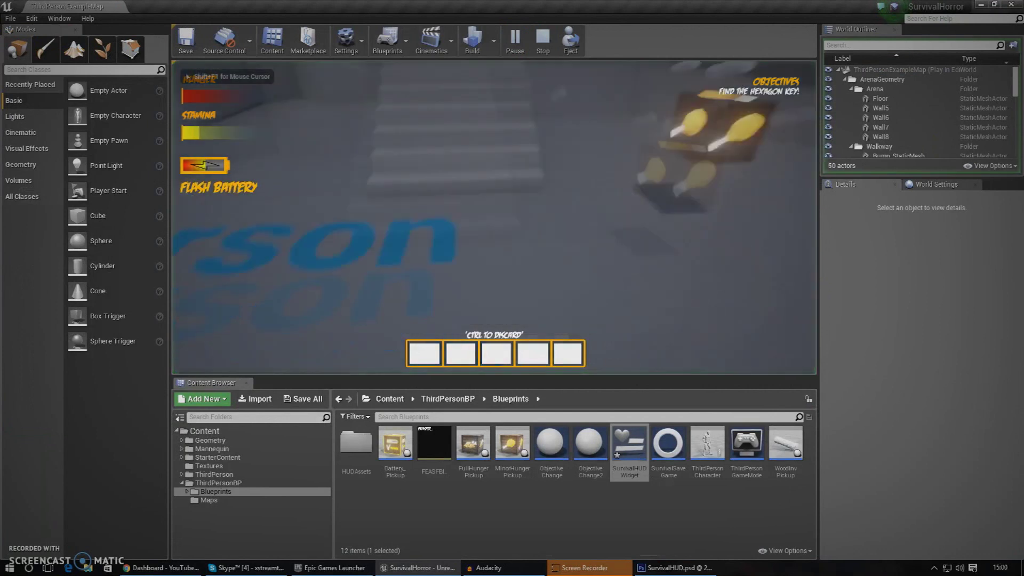
pyautogui.press('Escape')
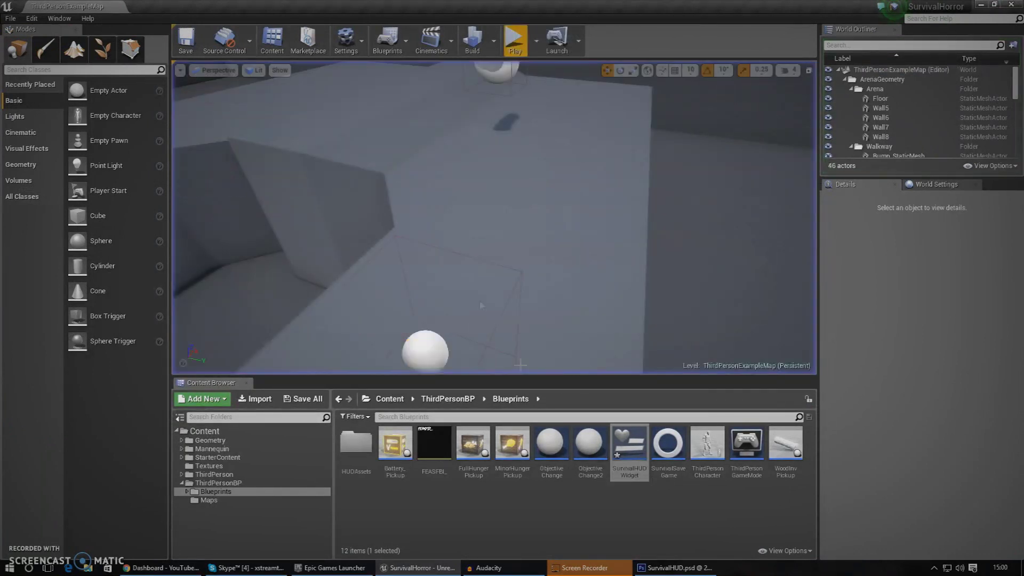
pyautogui.doubleClick(619, 453)
pyautogui.click(474, 343)
pyautogui.click(454, 327)
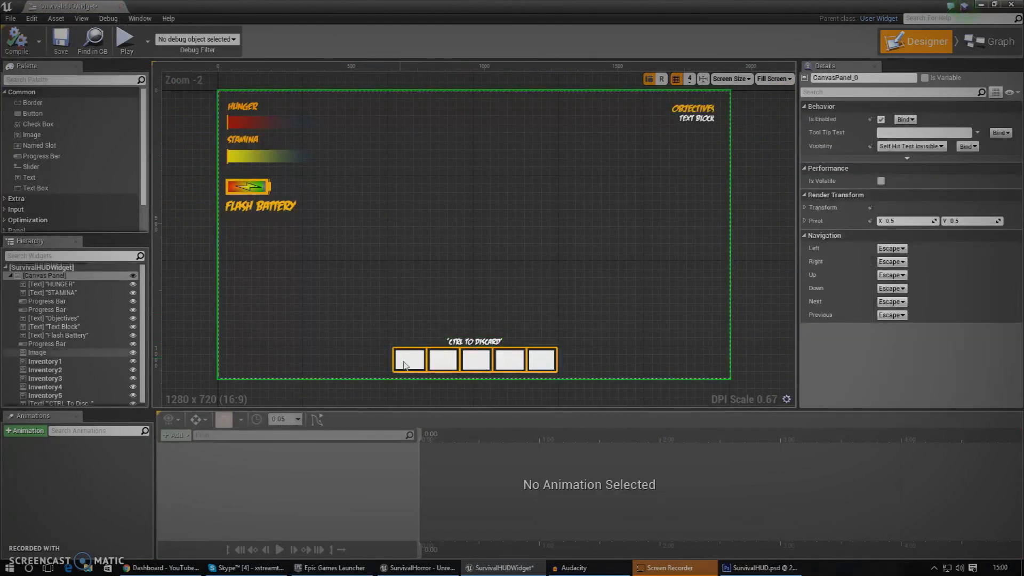
# Add a Button sized to one inventory slot, then add several more buttons above the slots
pyautogui.scroll(9, 410, 360)
pyautogui.click(418, 342)
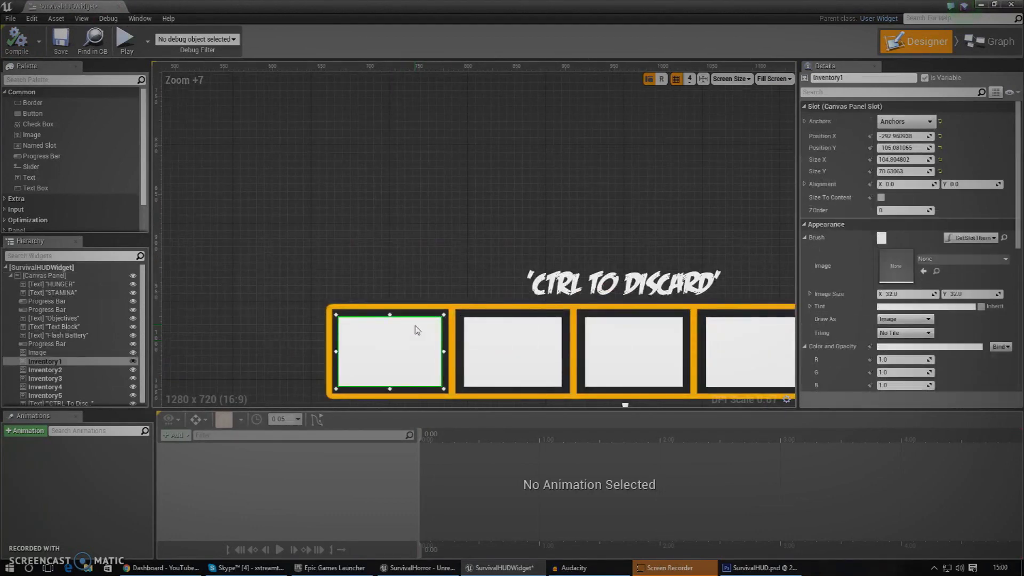
pyautogui.moveTo(416, 328); pyautogui.dragTo(447, 294, button='right')
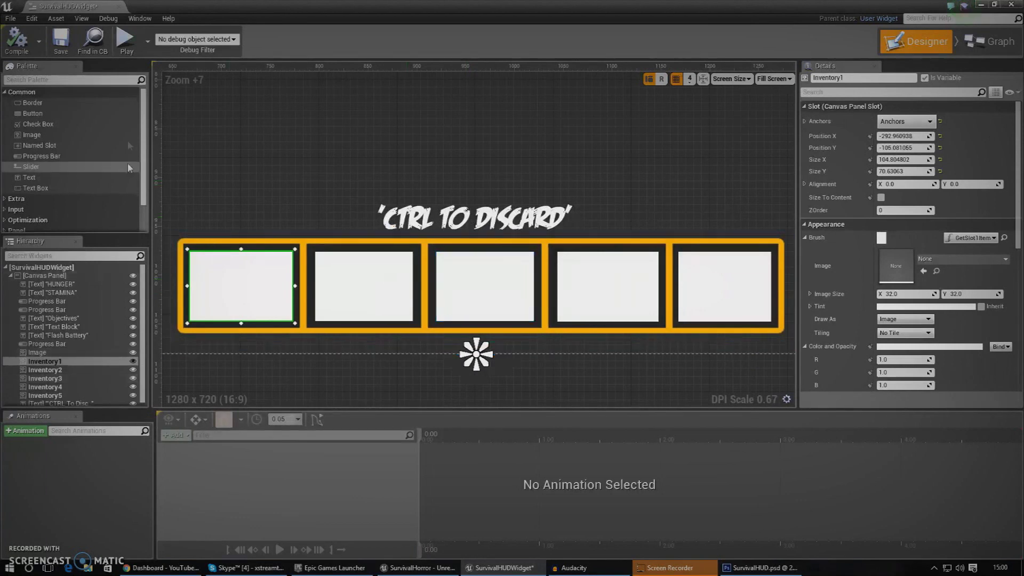
pyautogui.click(64, 118)
pyautogui.moveTo(64, 119); pyautogui.dragTo(249, 282)
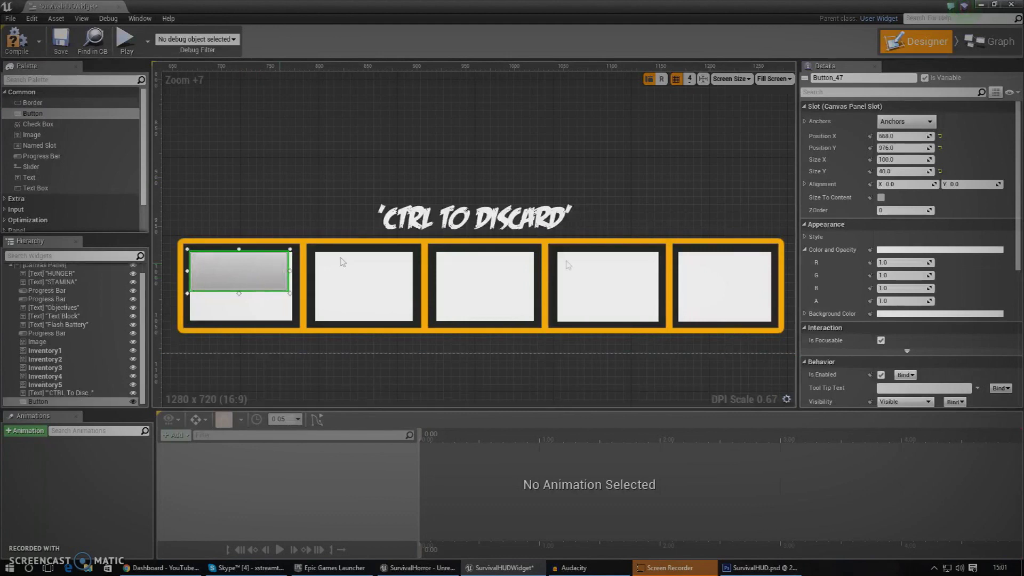
pyautogui.scroll(-5, 909, 347)
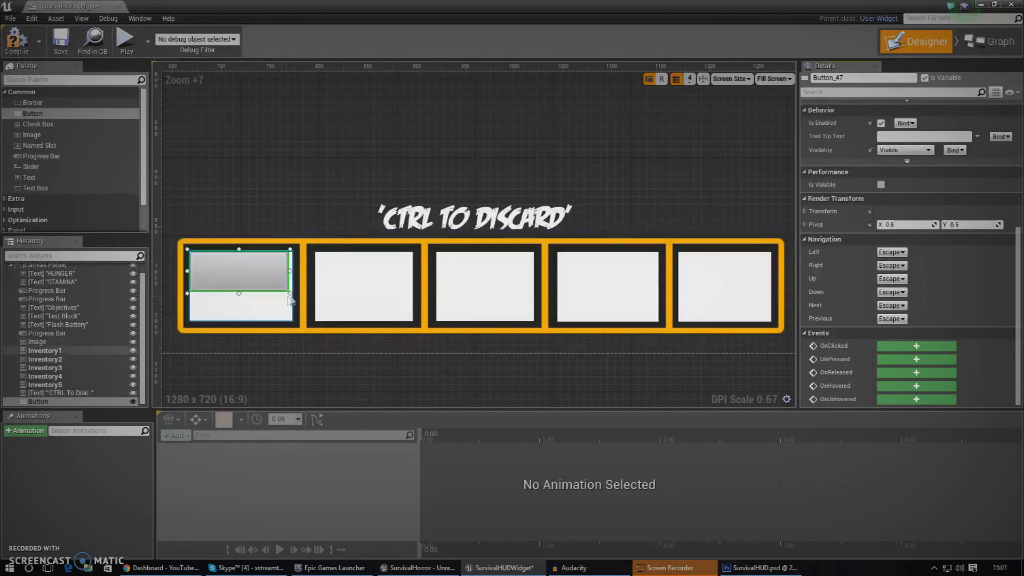
pyautogui.moveTo(289, 293); pyautogui.dragTo(297, 323)
pyautogui.moveTo(269, 249); pyautogui.dragTo(536, 140)
pyautogui.click(34, 113)
pyautogui.click(398, 128)
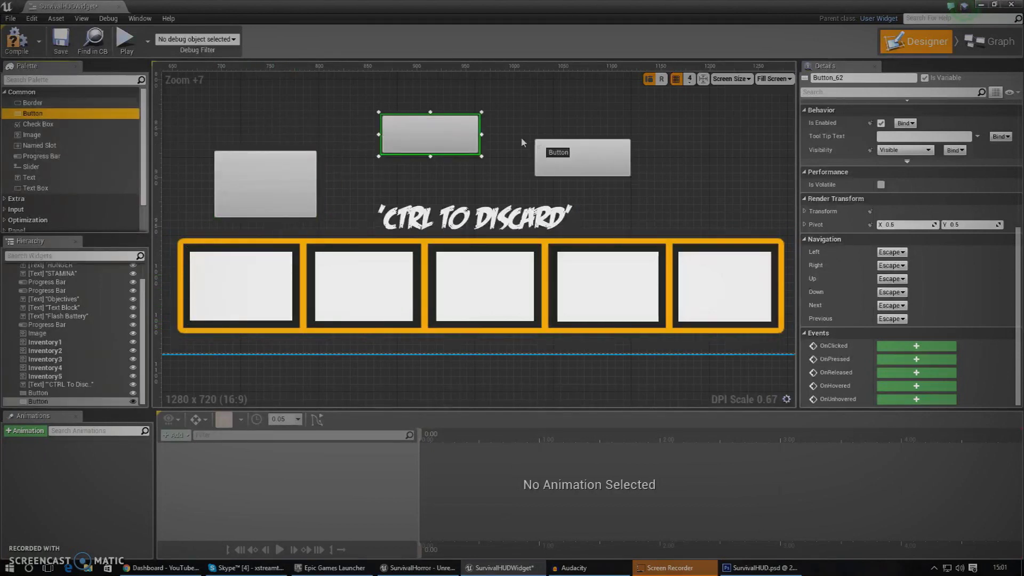
pyautogui.moveTo(73, 116); pyautogui.dragTo(694, 170)
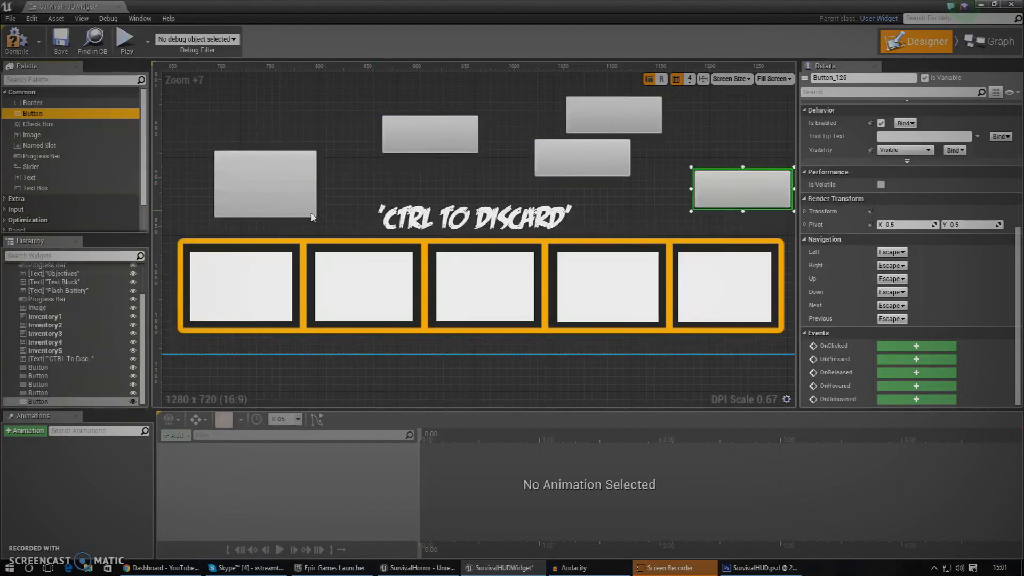
pyautogui.click(332, 197)
# Move the buttons down into the five inventory slots, one per slot
pyautogui.moveTo(274, 184); pyautogui.dragTo(256, 289)
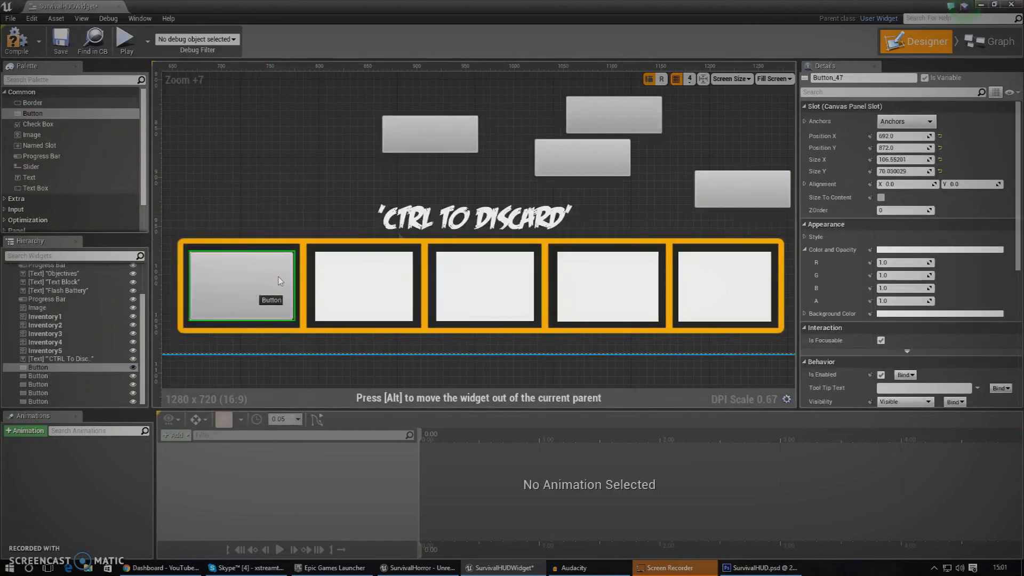
pyautogui.moveTo(439, 140); pyautogui.dragTo(414, 322)
pyautogui.click(617, 179)
pyautogui.moveTo(617, 179); pyautogui.dragTo(537, 327)
pyautogui.click(637, 114)
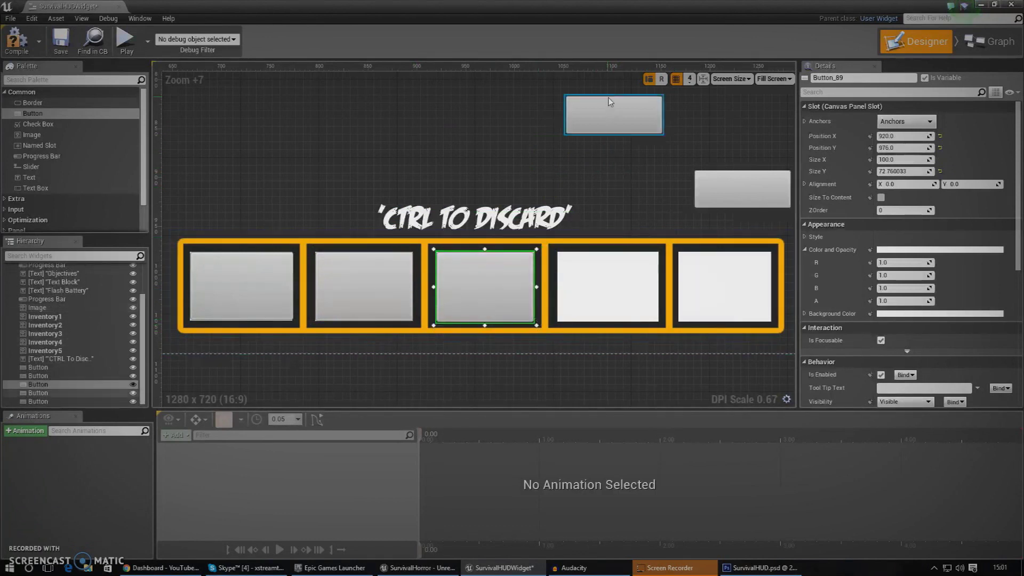
pyautogui.moveTo(637, 113); pyautogui.dragTo(660, 324)
pyautogui.click(721, 200)
pyautogui.moveTo(753, 190); pyautogui.dragTo(772, 322)
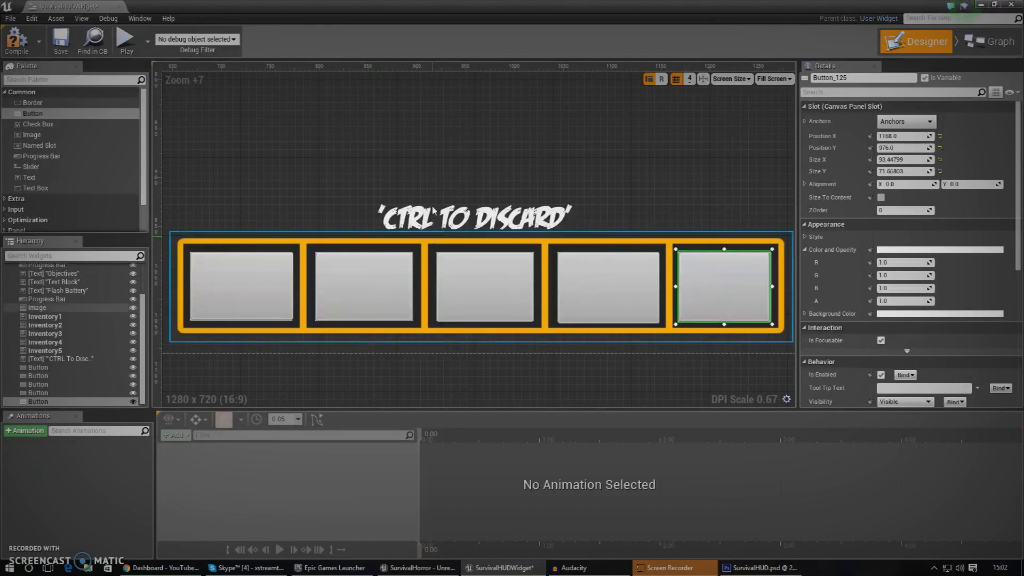
pyautogui.click(201, 149)
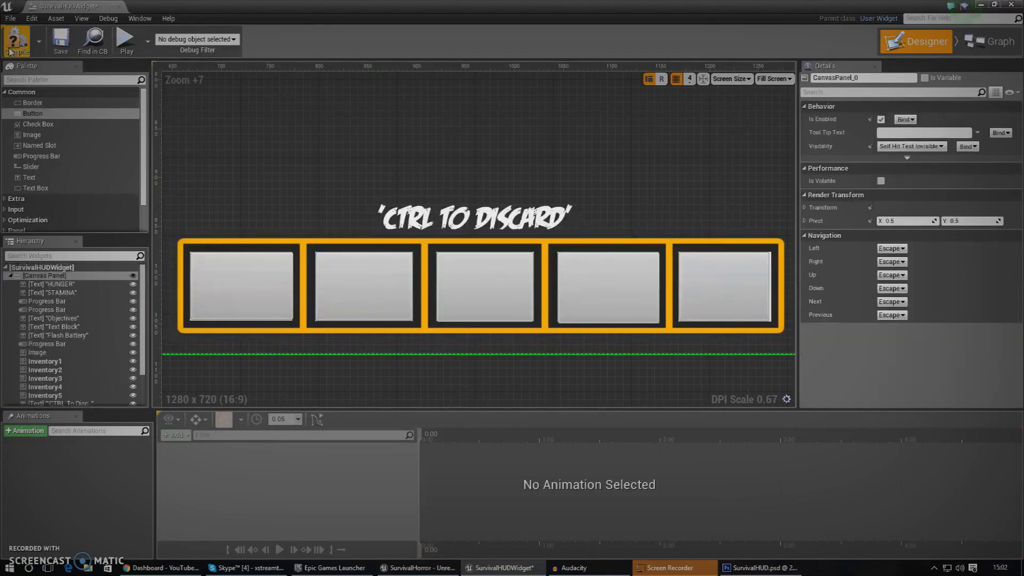
# Close the HUD widget editor and open Project Settings maximized
pyautogui.click(257, 300)
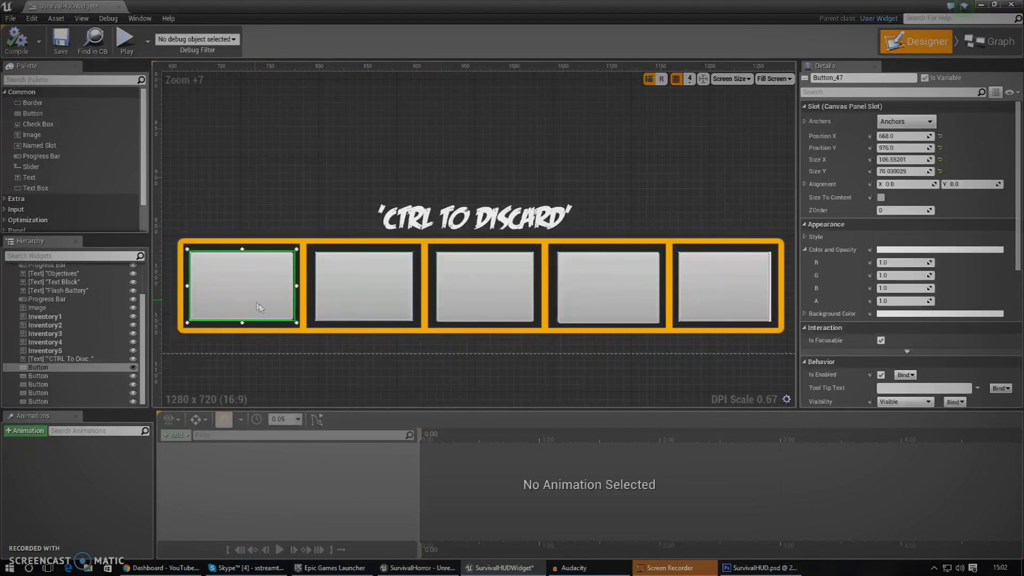
pyautogui.click(121, 7)
pyautogui.click(31, 18)
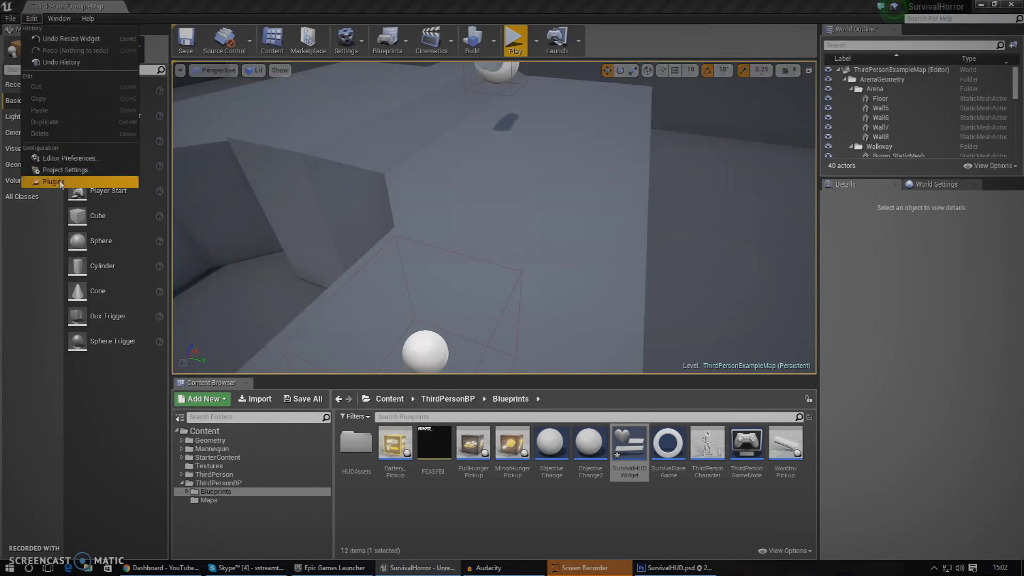
pyautogui.click(66, 169)
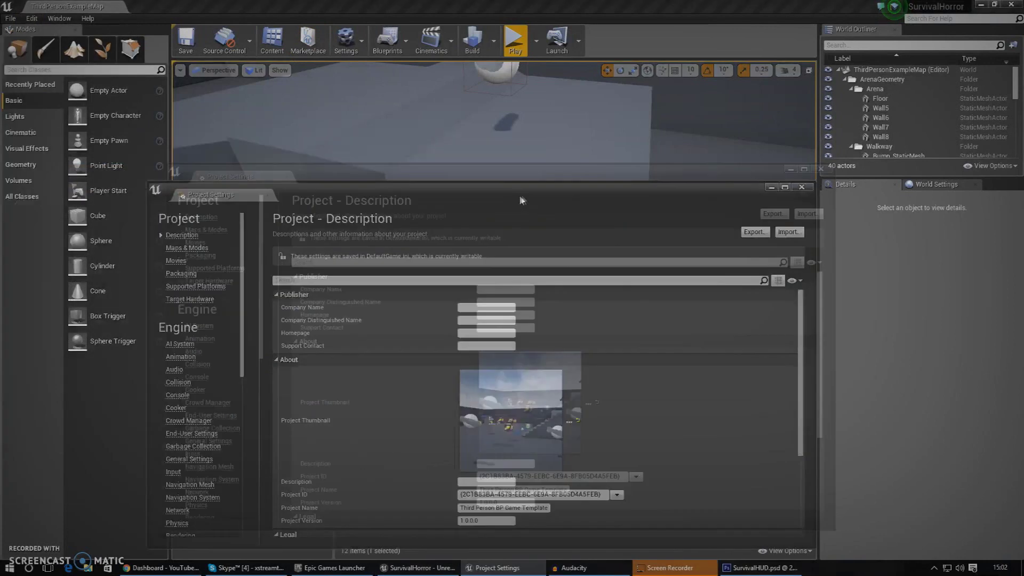
pyautogui.doubleClick(512, 199)
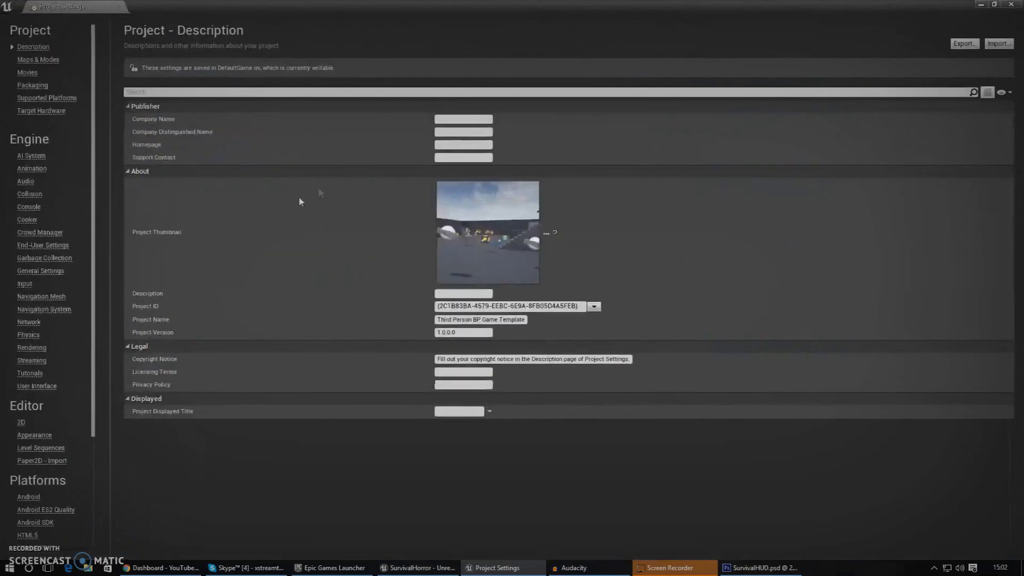
# Add an Input action mapping named ToggleDiscard bound to Left Ctrl
pyautogui.click(24, 284)
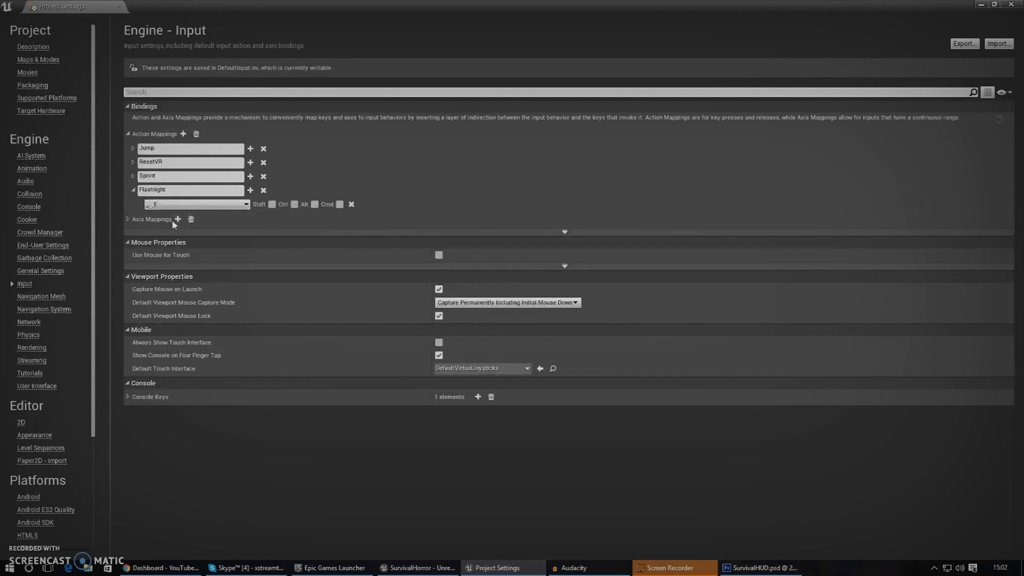
pyautogui.click(184, 133)
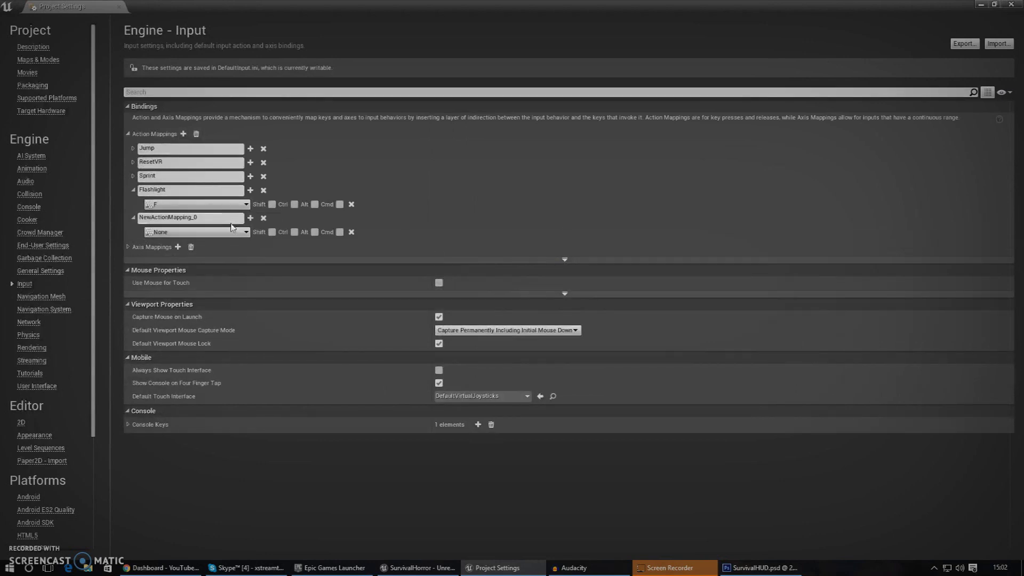
pyautogui.write('ToggleDiscard')
pyautogui.press('Return')
pyautogui.click(203, 231)
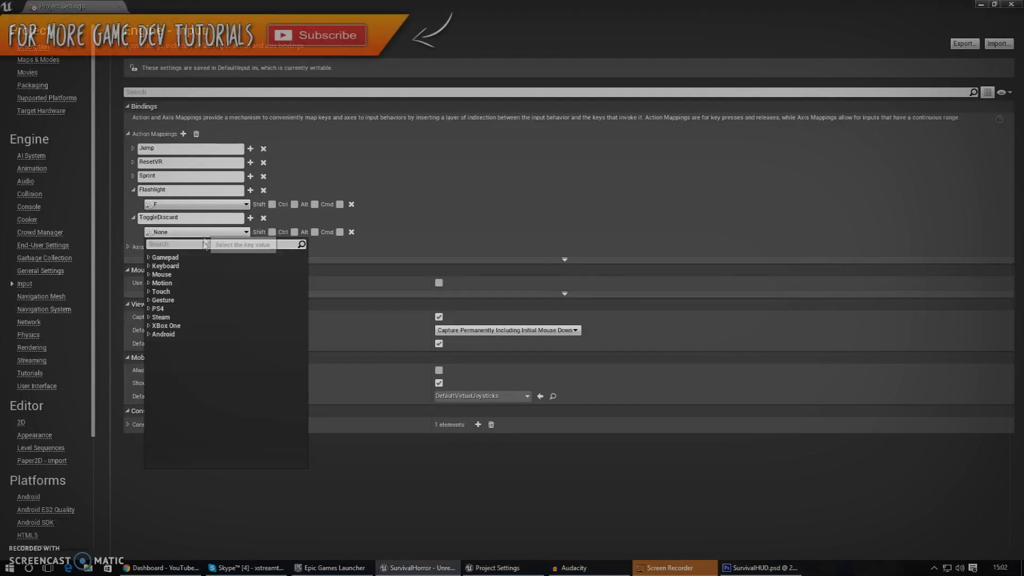
pyautogui.click(149, 265)
pyautogui.scroll(-4, 202, 342)
pyautogui.scroll(-2, 200, 341)
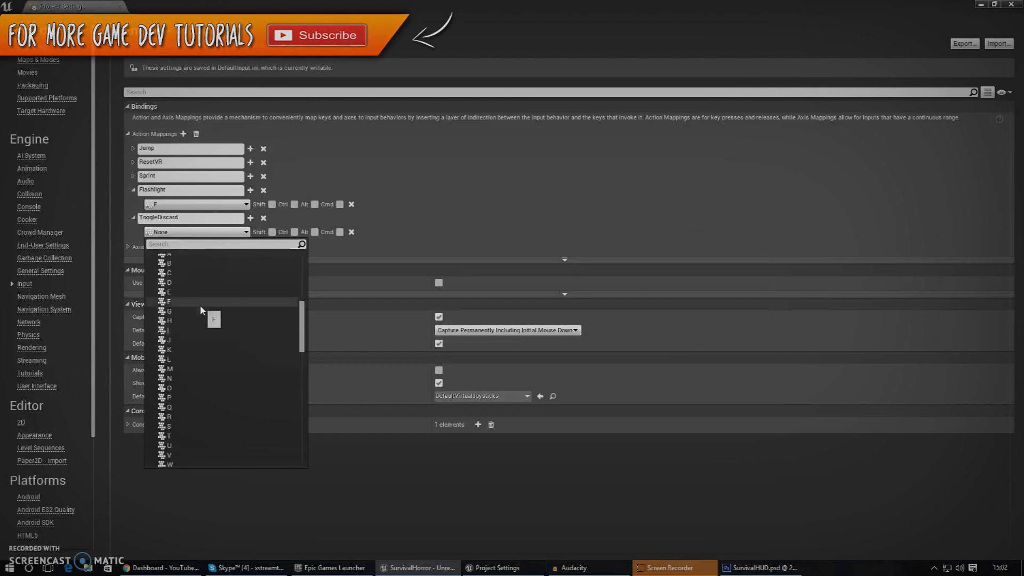
pyautogui.write('ctrl')
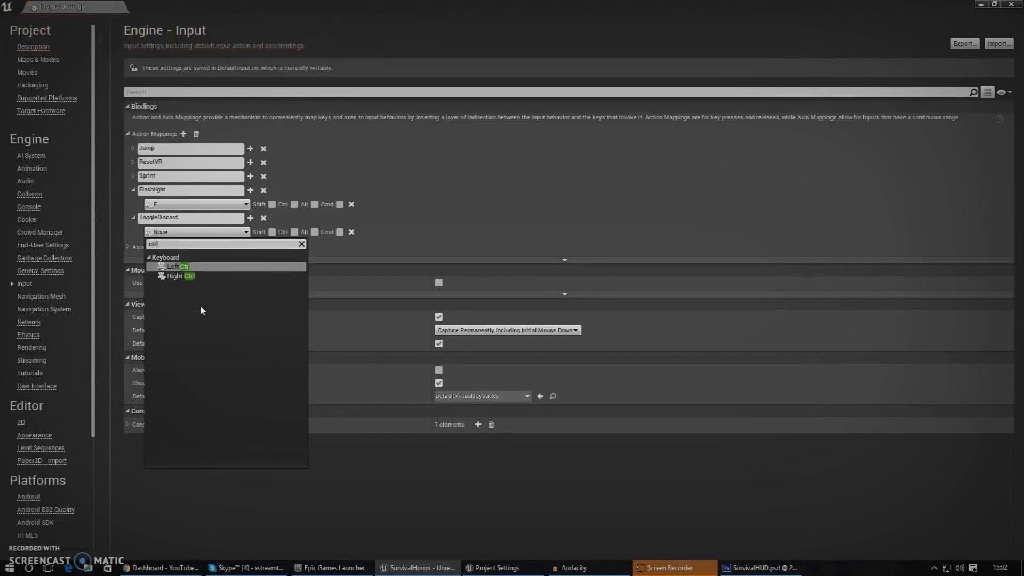
pyautogui.press('Return')
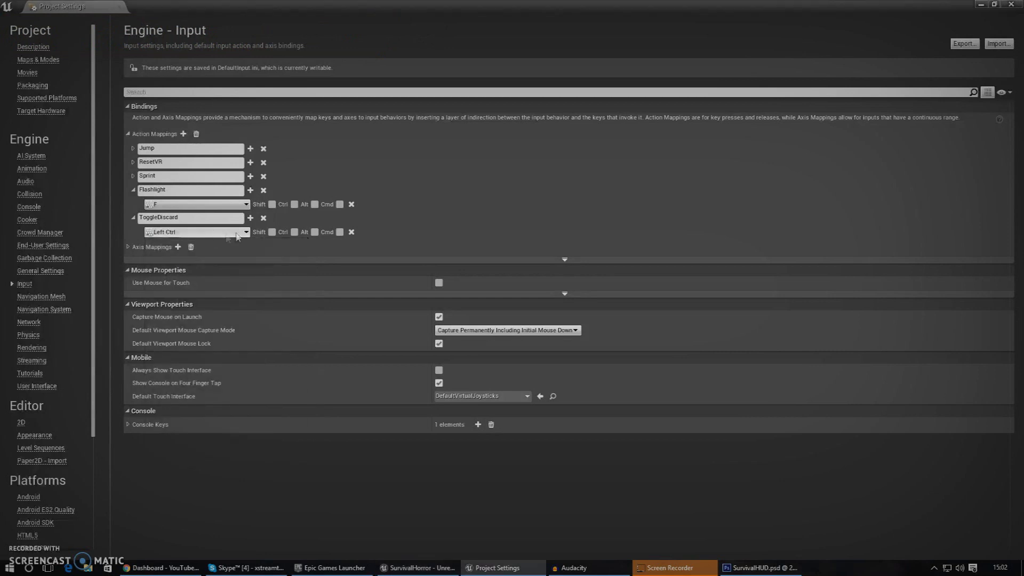
# Add Right Ctrl as a second ToggleDiscard key and close Project Settings
pyautogui.click(251, 218)
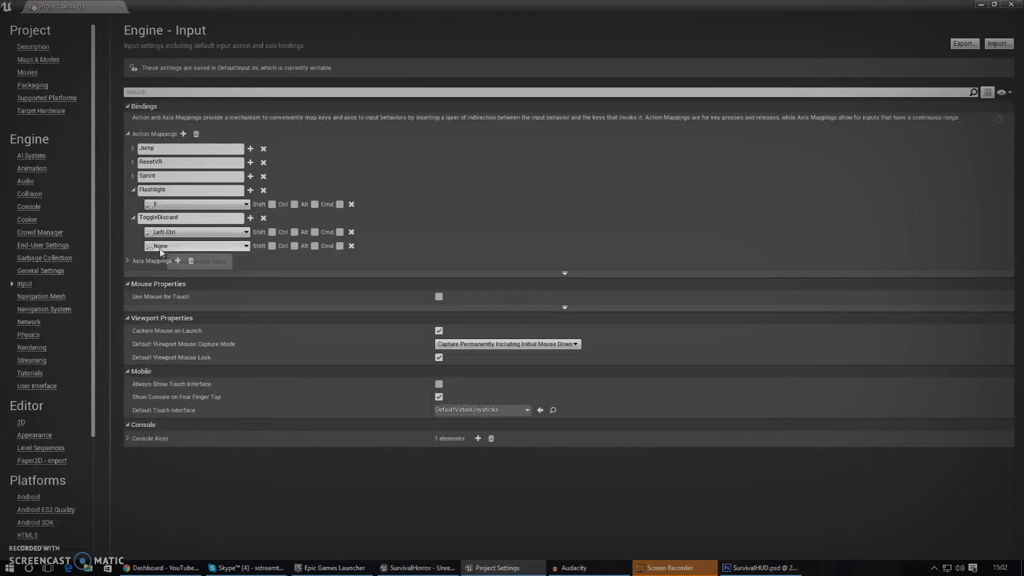
pyautogui.click(160, 245)
pyautogui.write('Right ctrl')
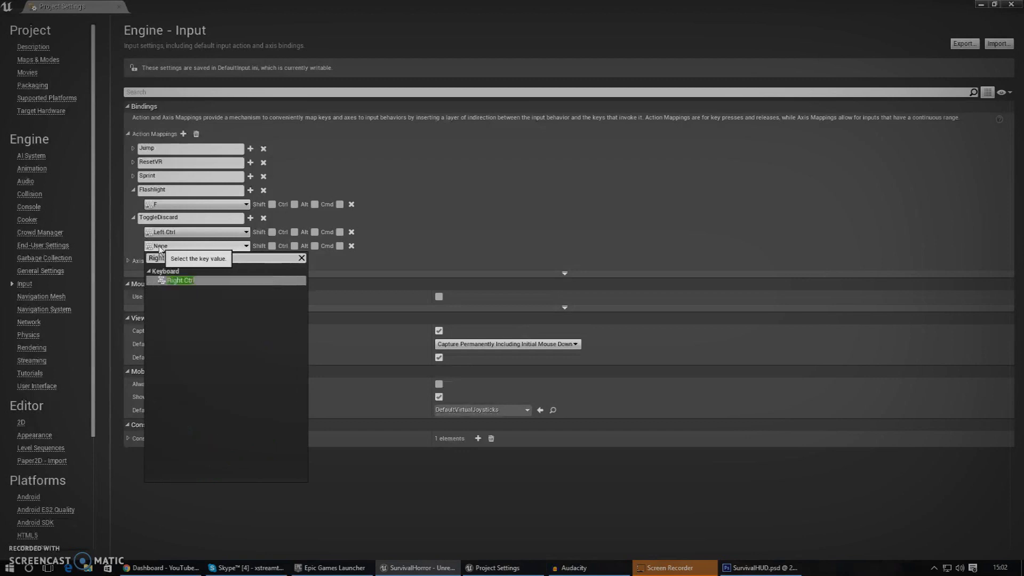
pyautogui.press('Return')
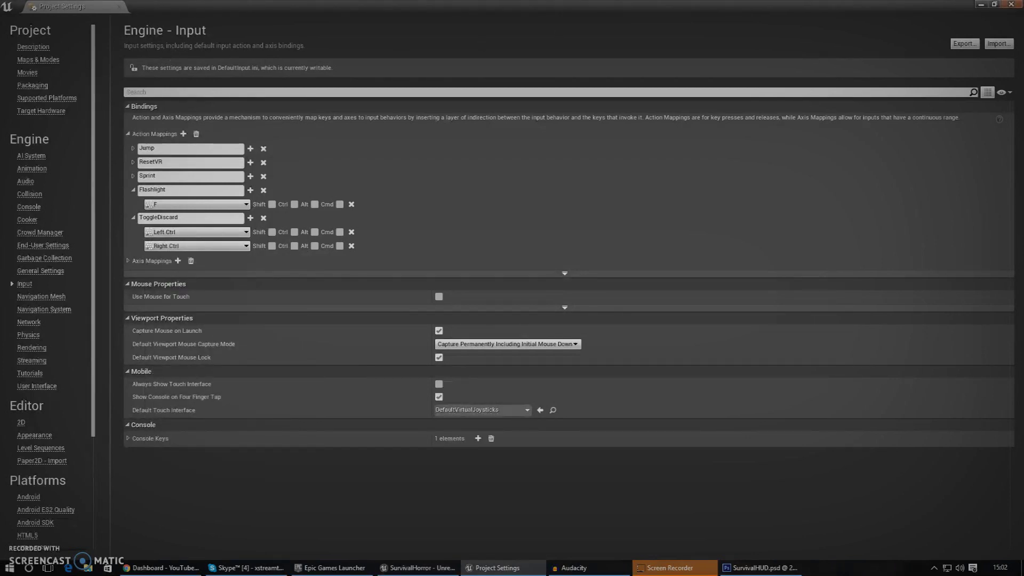
pyautogui.hotkey('alt', 'F4')
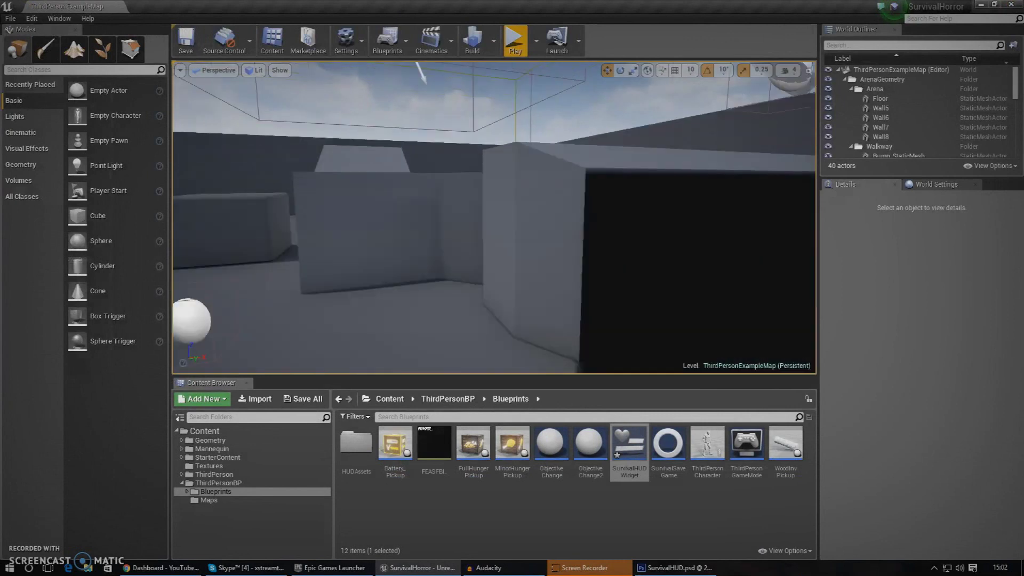
# Open the ThirdPersonCharacter blueprint from the Content Browser's Blueprints folder
pyautogui.click(630, 446)
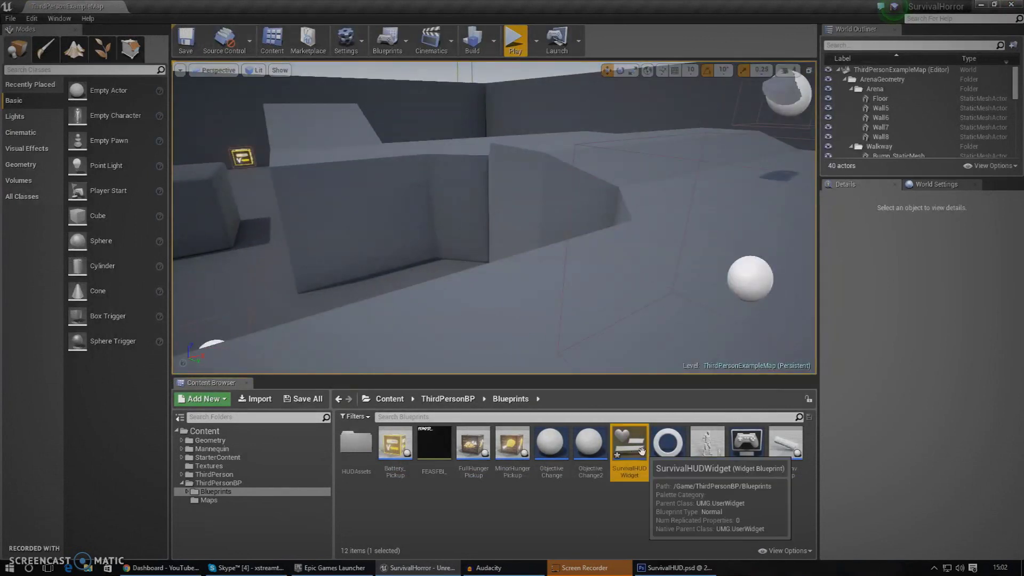
pyautogui.doubleClick(709, 448)
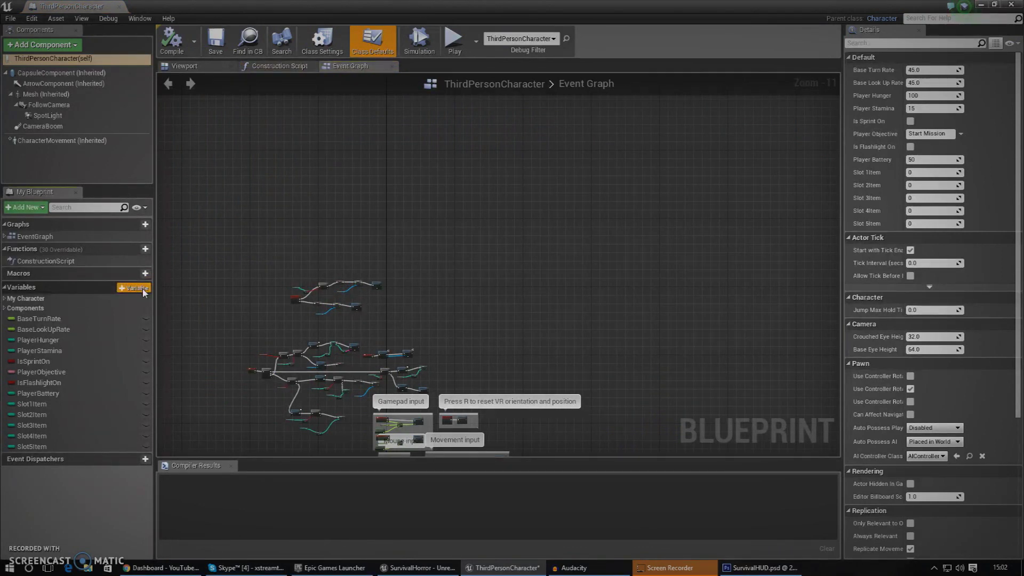
# Add a Boolean variable named DiscardActive to the ThirdPersonCharacter blueprint
pyautogui.click(143, 291)
pyautogui.moveTo(203, 412); pyautogui.dragTo(232, 297, button='right')
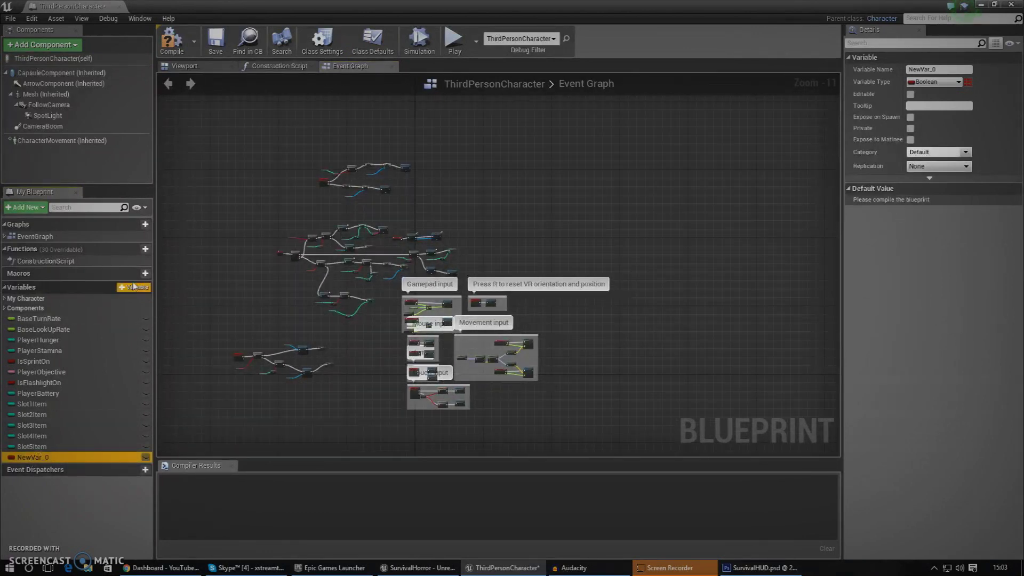
pyautogui.click(934, 82)
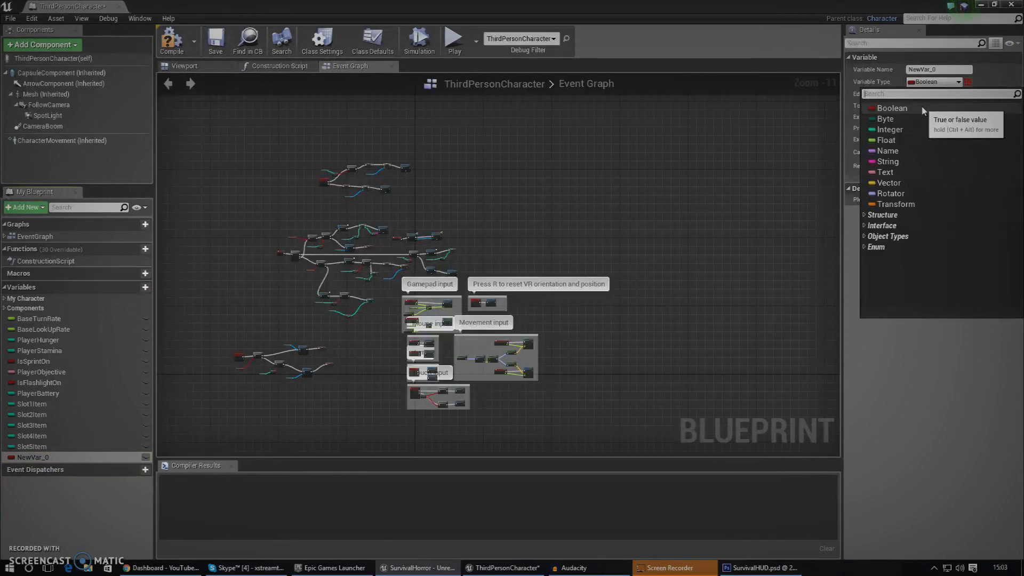
pyautogui.click(892, 109)
pyautogui.scroll(5, 387, 265)
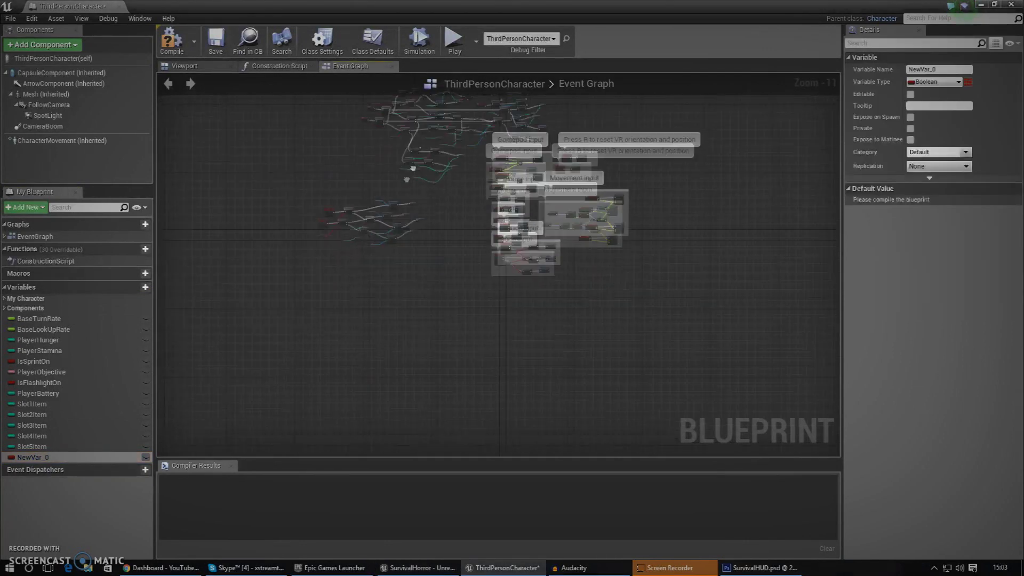
pyautogui.click(923, 69)
pyautogui.press('BackSpace')
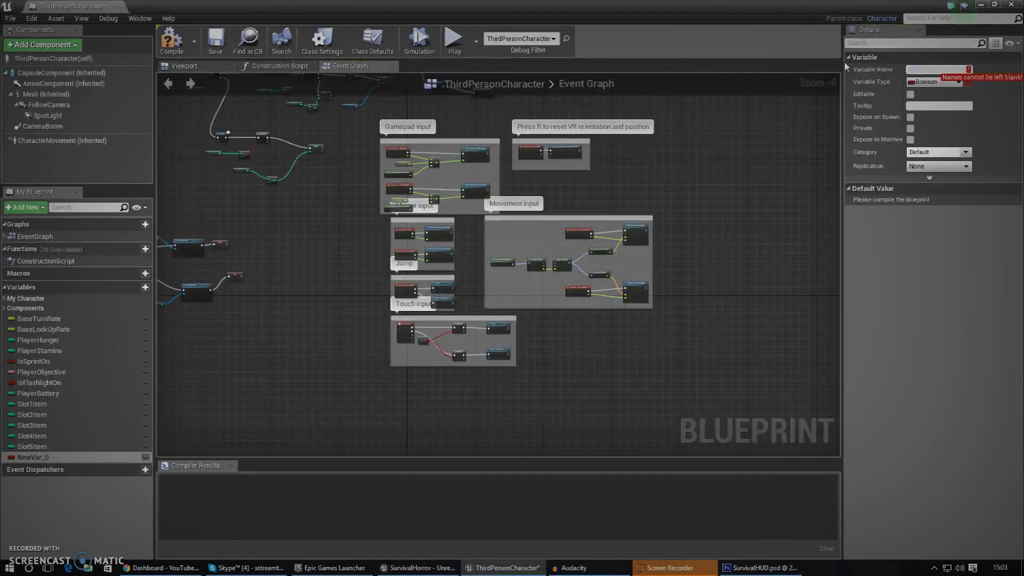
pyautogui.write('DiscardActive')
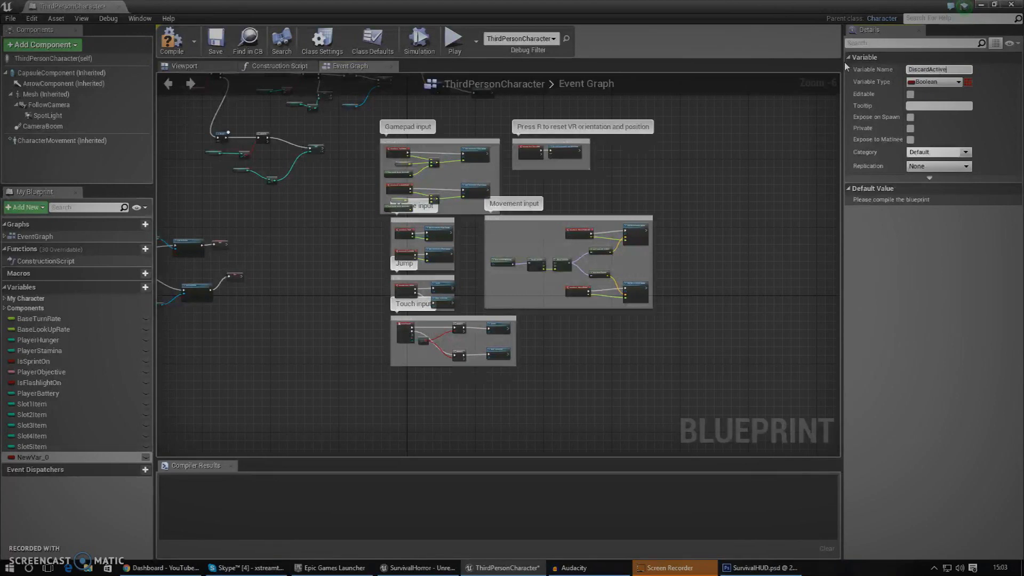
pyautogui.press('Return')
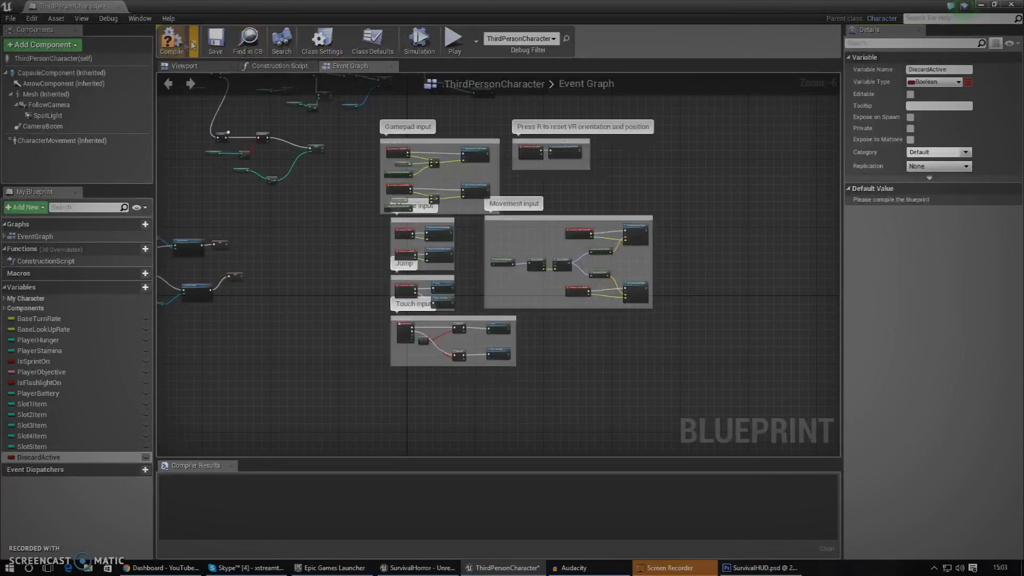